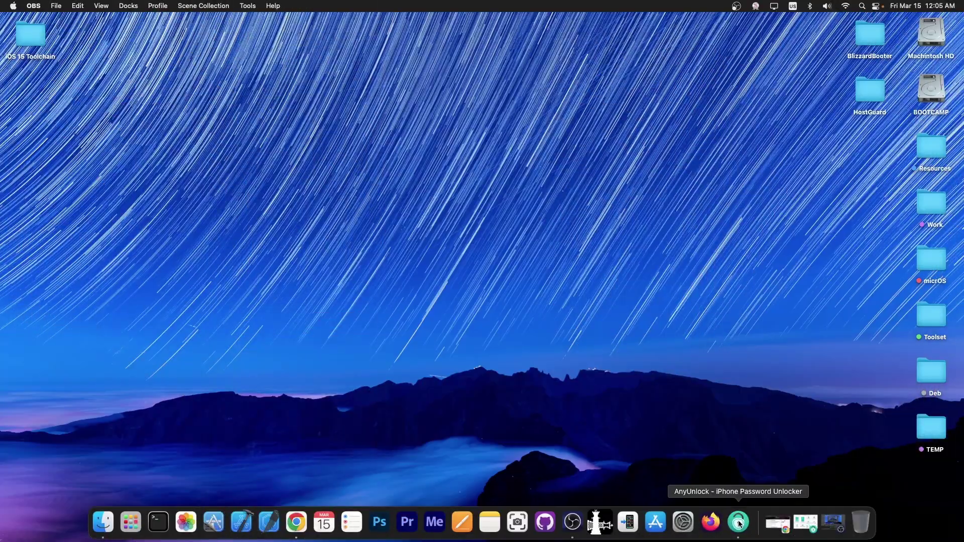
Launch AnyUnlock - iPhone Password Unlocker from the Dock.
left_click(739, 522)
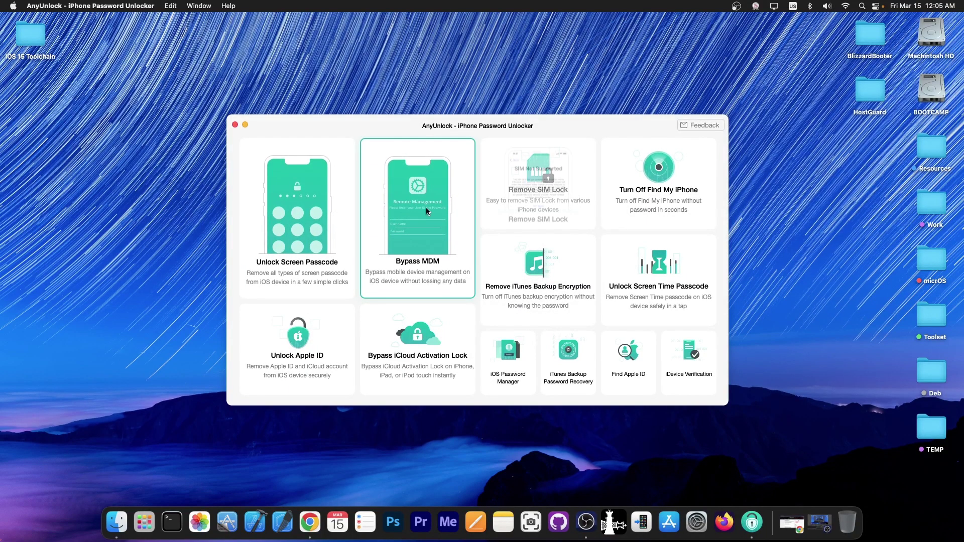
Close AnyUnlock, check that iOS 17.4 (21E219) is signed for iPhone14,7, then view palera1n.
left_click(235, 125)
left_click(309, 522)
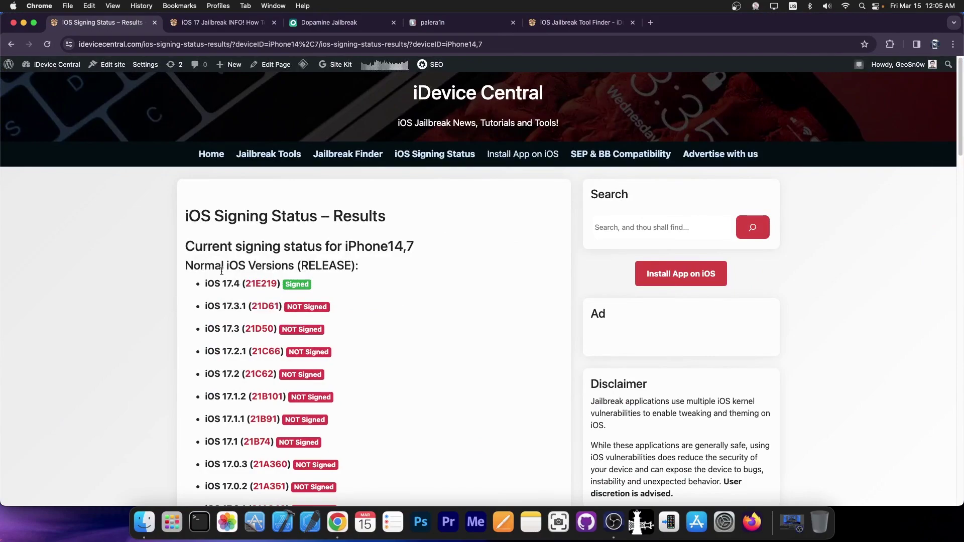
left_click_drag(205, 280, 329, 283)
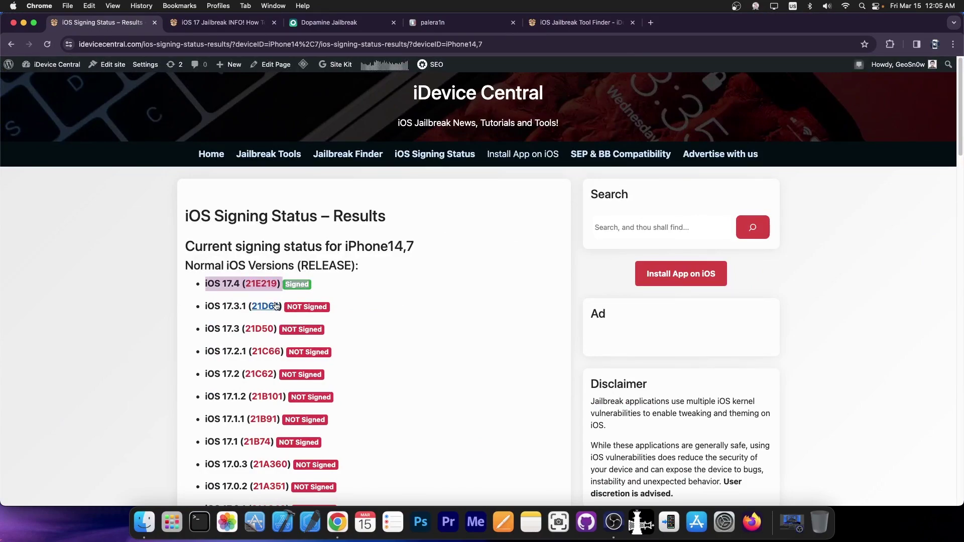
scroll(359, 304, "down", 4)
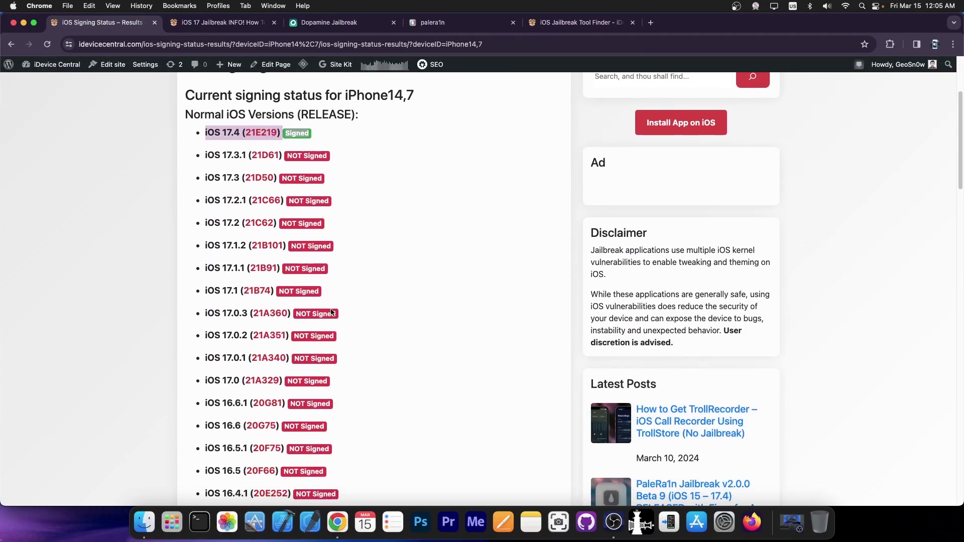
left_click(336, 364)
left_click_drag(337, 364, 199, 136)
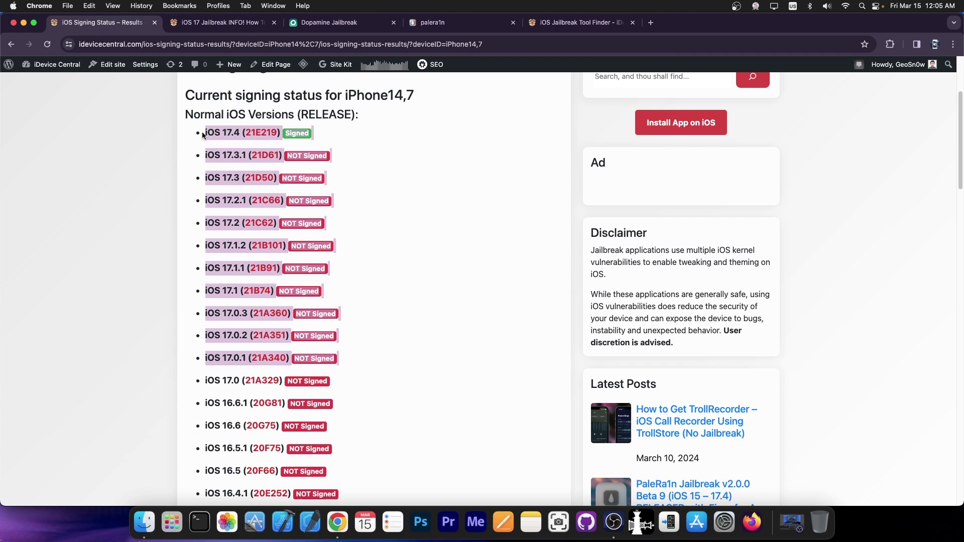
left_click(101, 177)
scroll(168, 240, "up", 1)
scroll(169, 241, "up", 5)
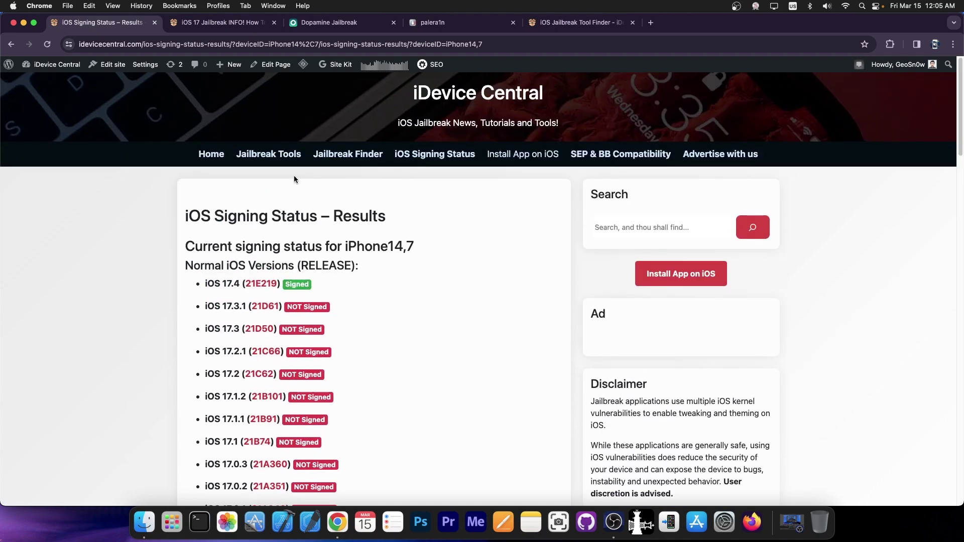
left_click(442, 24)
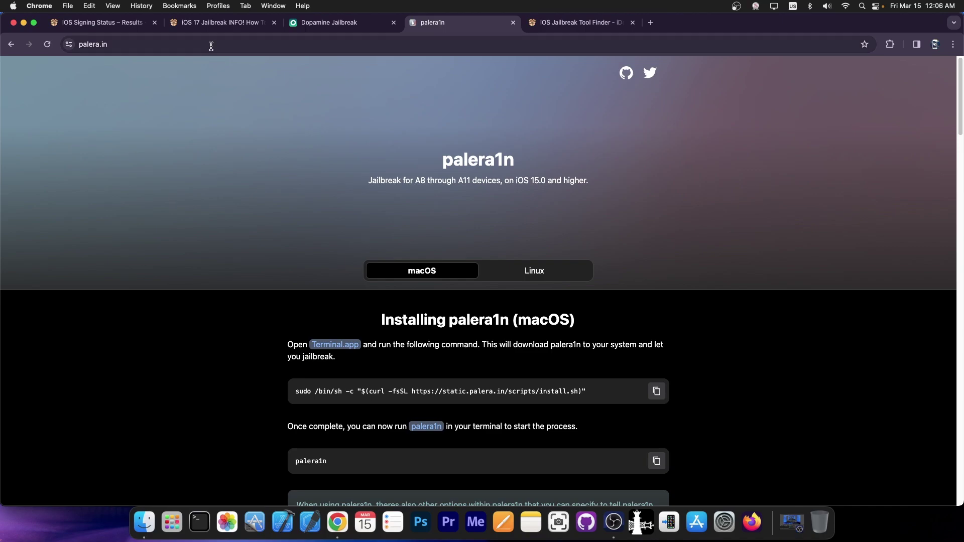
Recheck signed iOS 17.4 (21E219), then look at the palera1n and Dopamine Jailbreak pages.
left_click(106, 22)
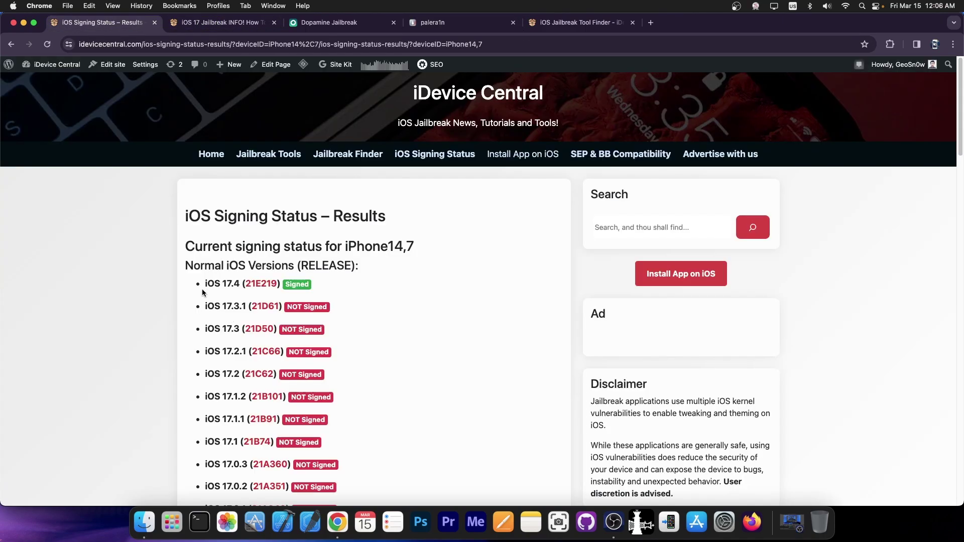
left_click_drag(203, 287, 324, 293)
left_click(317, 288)
left_click(431, 22)
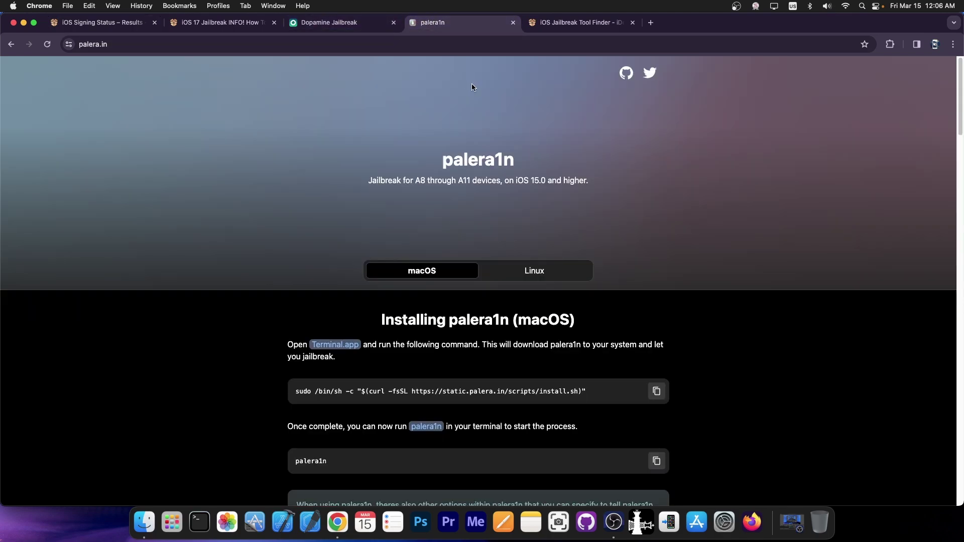
left_click(340, 25)
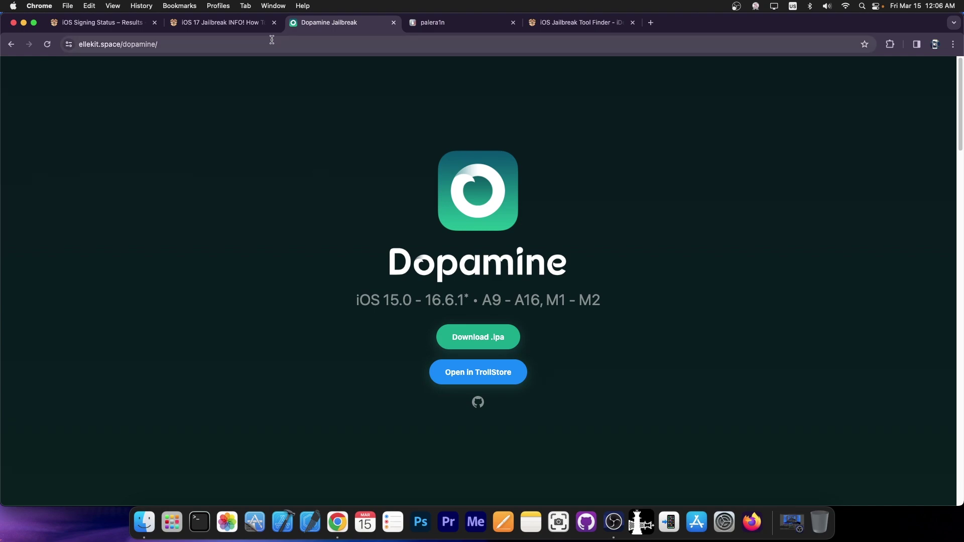
left_click(226, 23)
scroll(171, 209, "down", 3)
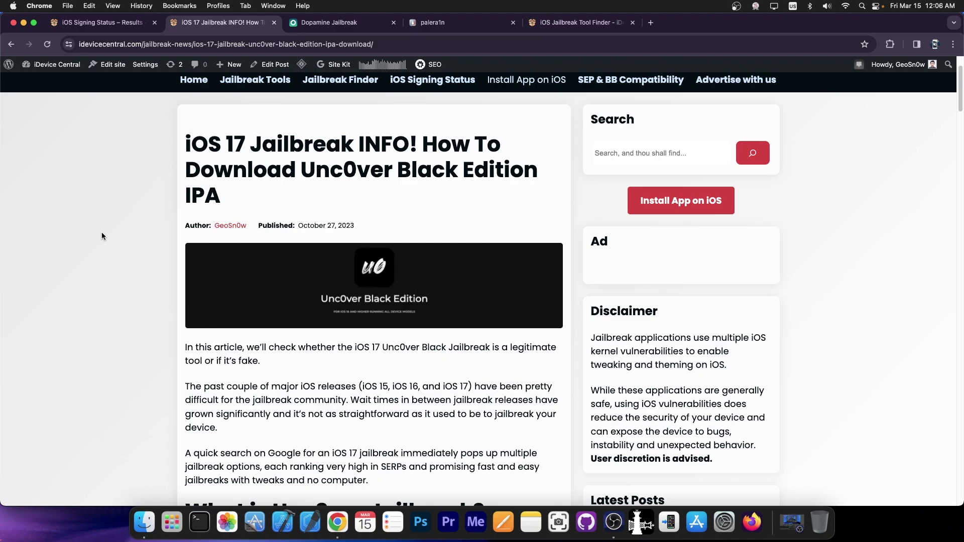
scroll(102, 232, "down", 5)
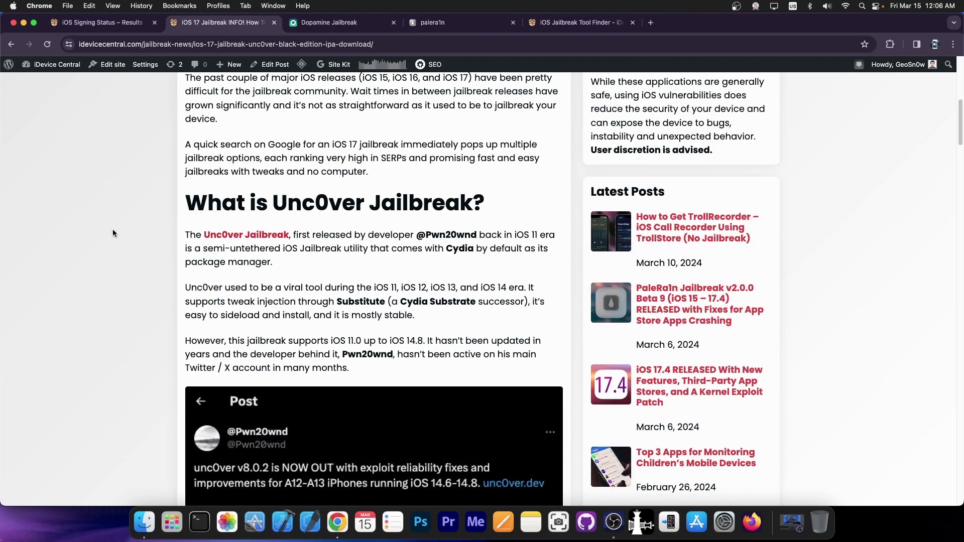
scroll(112, 230, "down", 8)
scroll(109, 227, "down", 8)
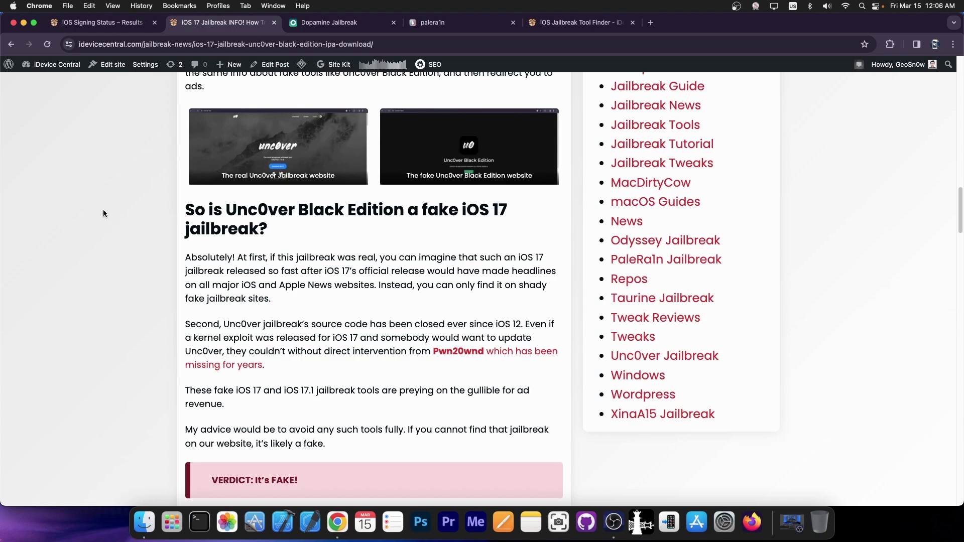
scroll(314, 252, "down", 7)
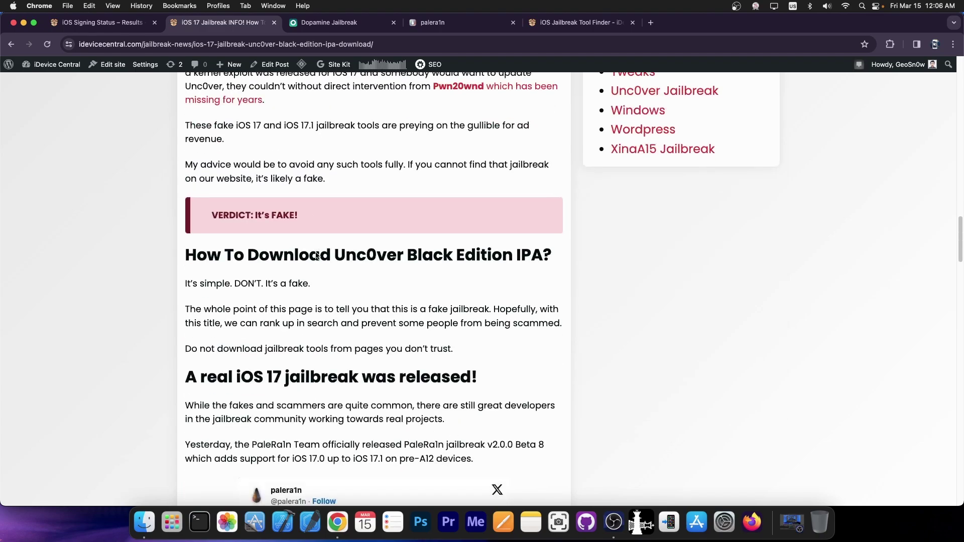
scroll(315, 250, "up", 6)
scroll(296, 242, "up", 5)
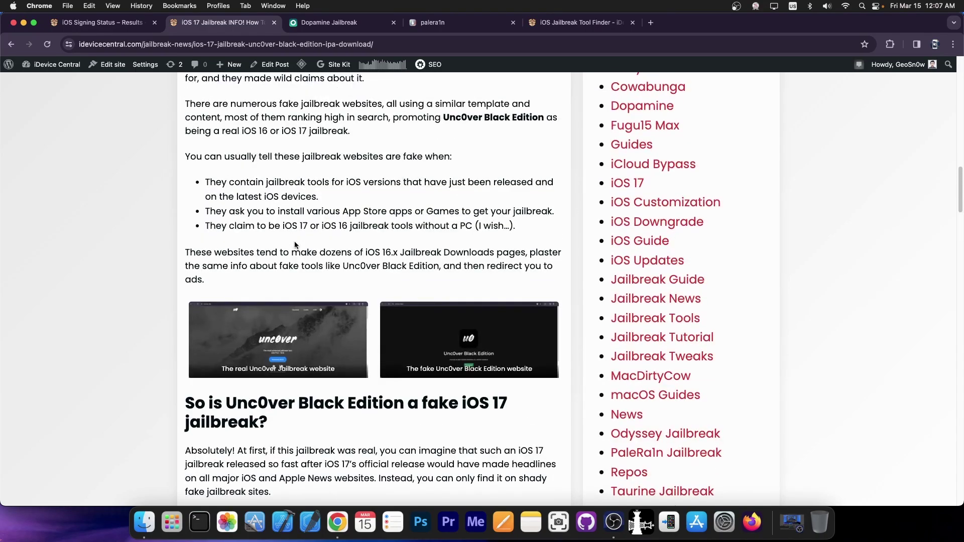
scroll(296, 245, "down", 2)
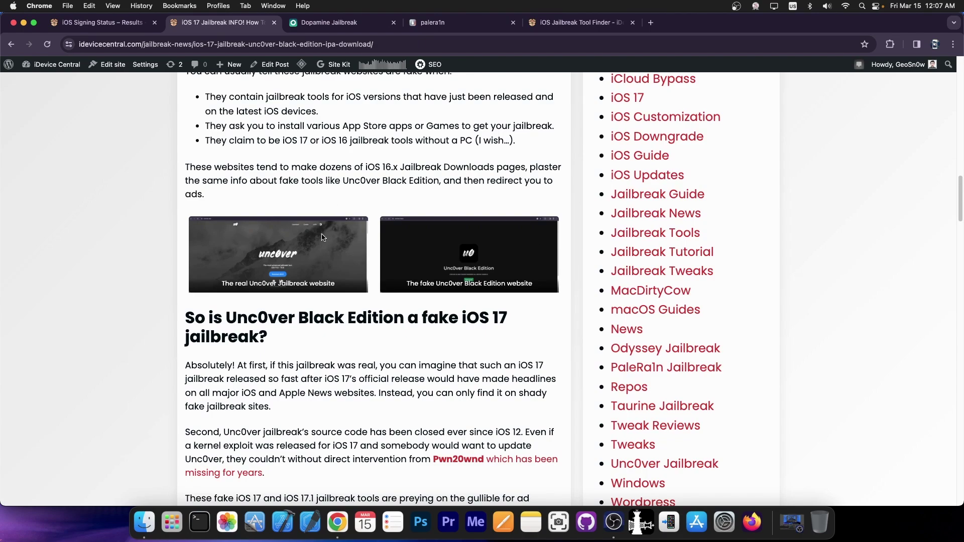
scroll(265, 262, "up", 2)
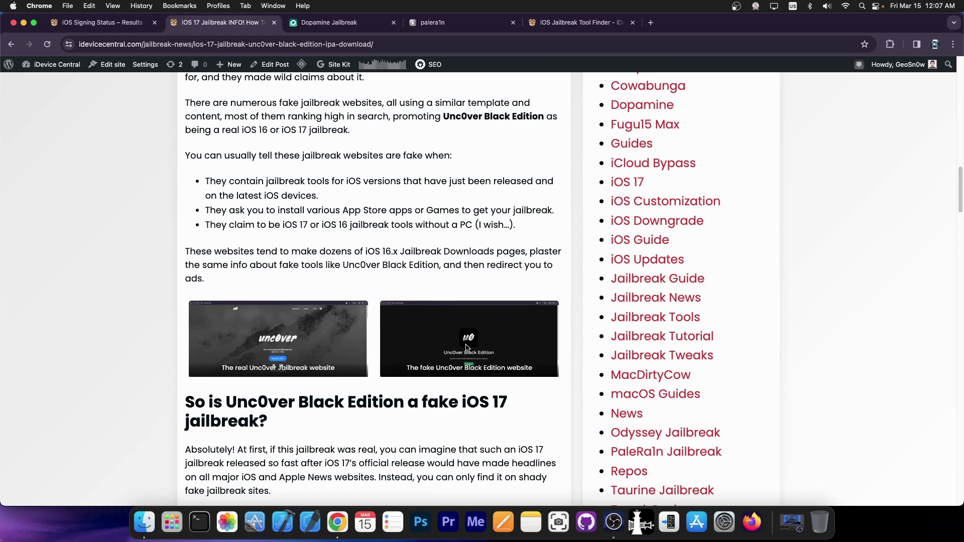
scroll(467, 348, "down", 5)
scroll(467, 348, "down", 4)
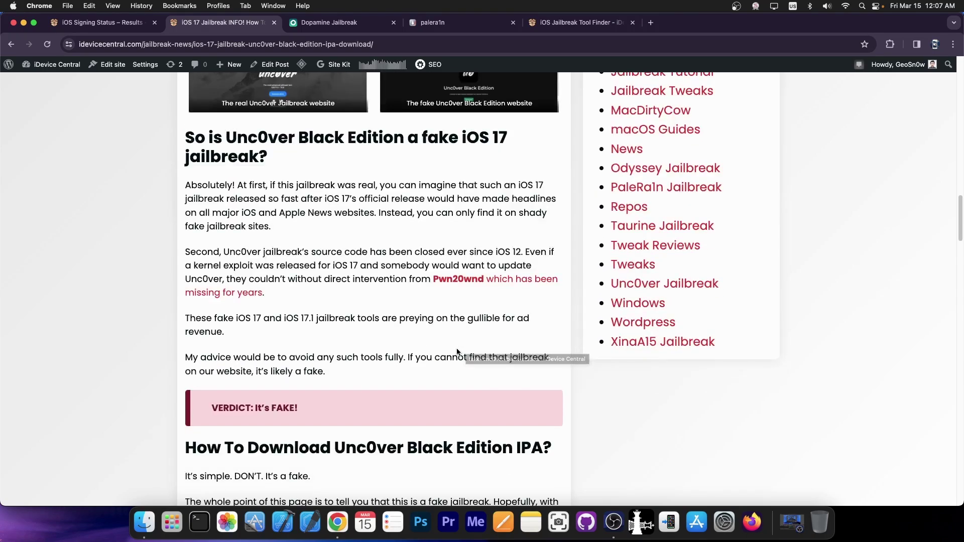
scroll(462, 347, "down", 3)
scroll(462, 348, "up", 8)
scroll(462, 347, "up", 5)
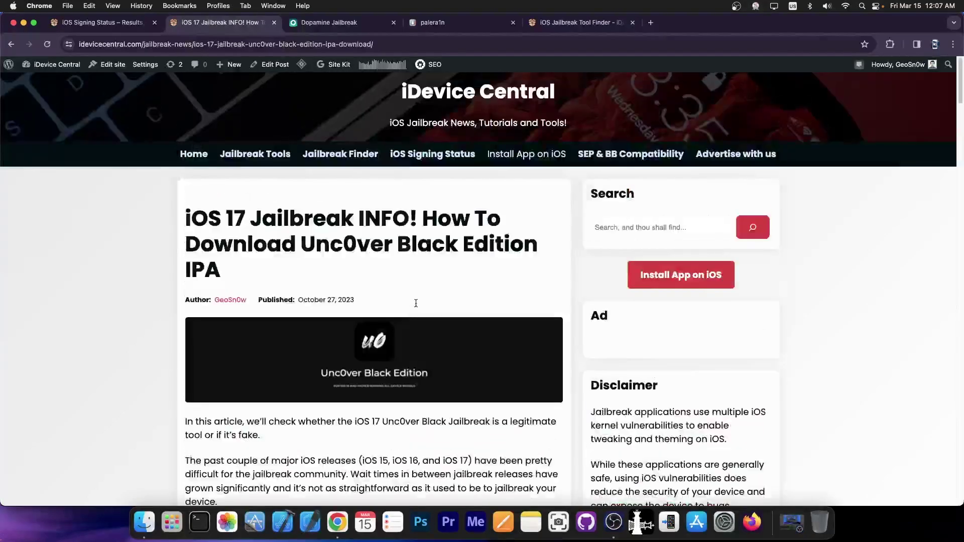
scroll(416, 302, "down", 4)
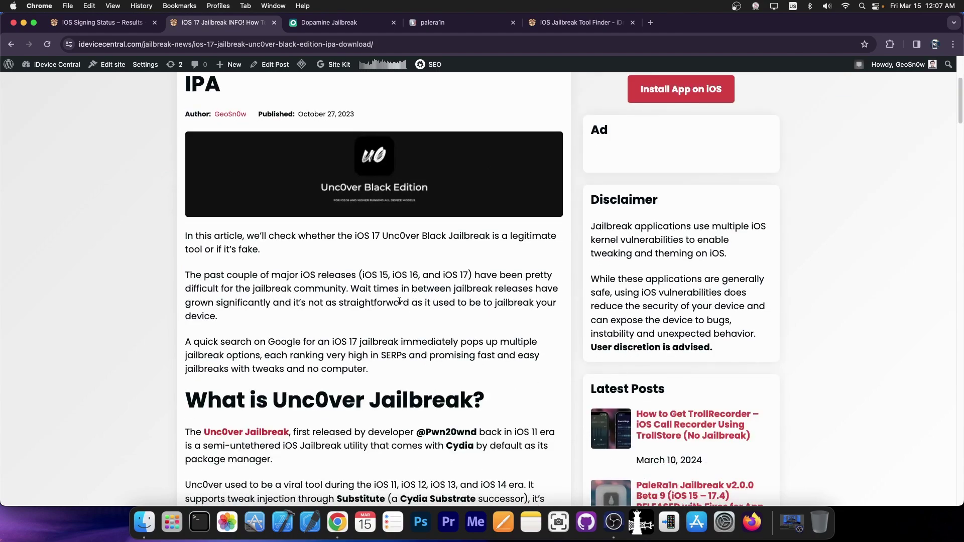
scroll(416, 302, "up", 4)
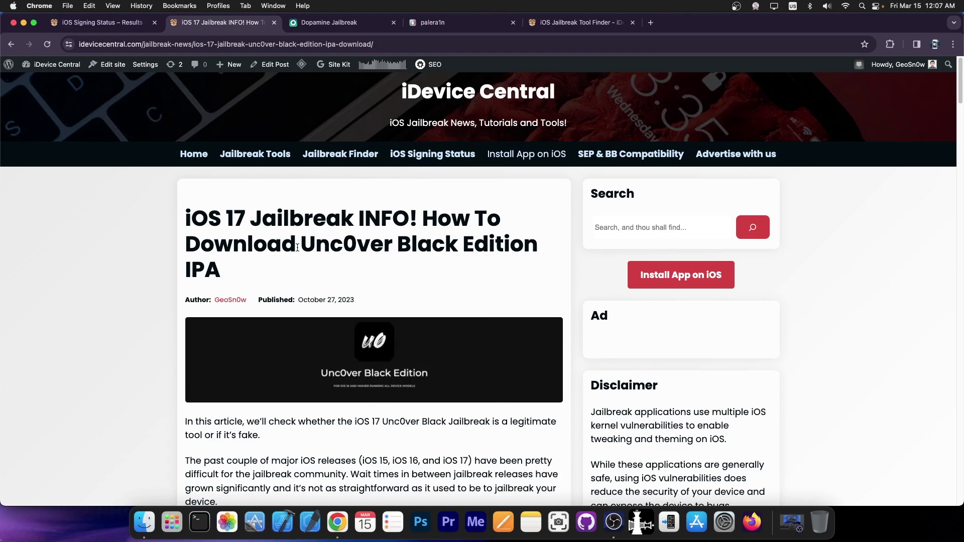
scroll(297, 247, "down", 5)
scroll(204, 206, "down", 3)
scroll(203, 206, "down", 3)
scroll(207, 202, "down", 5)
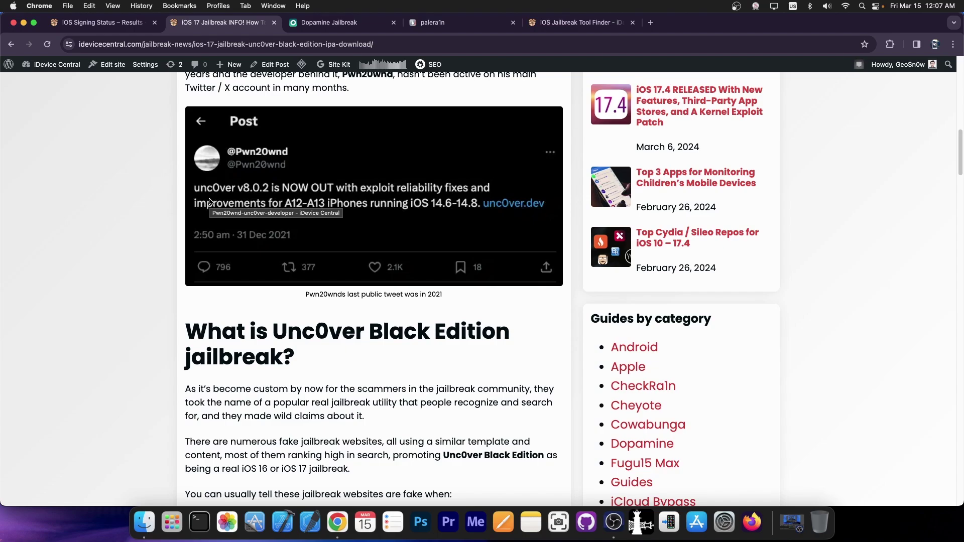
scroll(211, 202, "down", 5)
scroll(339, 219, "down", 3)
scroll(339, 219, "down", 5)
scroll(339, 219, "down", 5)
scroll(339, 219, "down", 5)
scroll(338, 219, "down", 5)
scroll(337, 220, "down", 5)
scroll(337, 221, "down", 2)
scroll(337, 221, "up", 5)
scroll(337, 220, "up", 5)
scroll(337, 220, "up", 5)
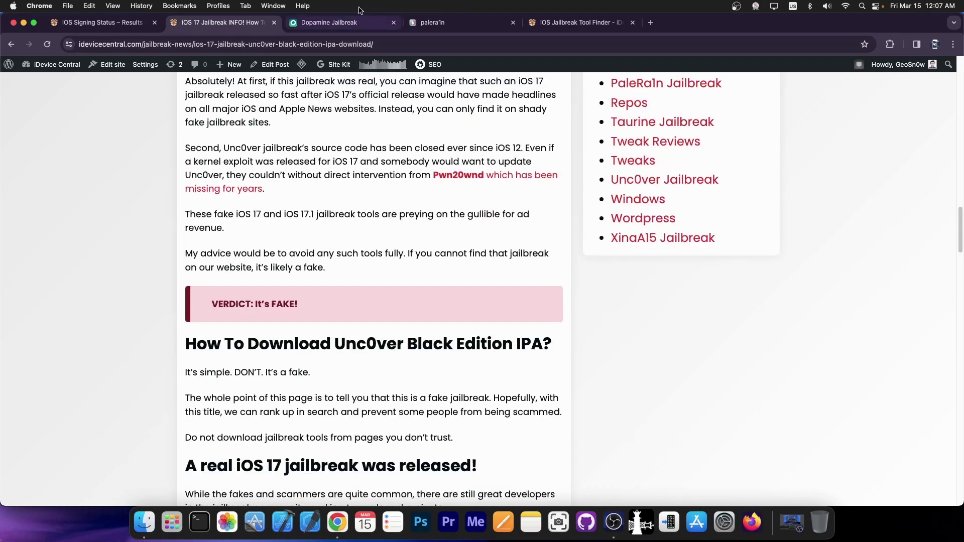
scroll(252, 170, "up", 3)
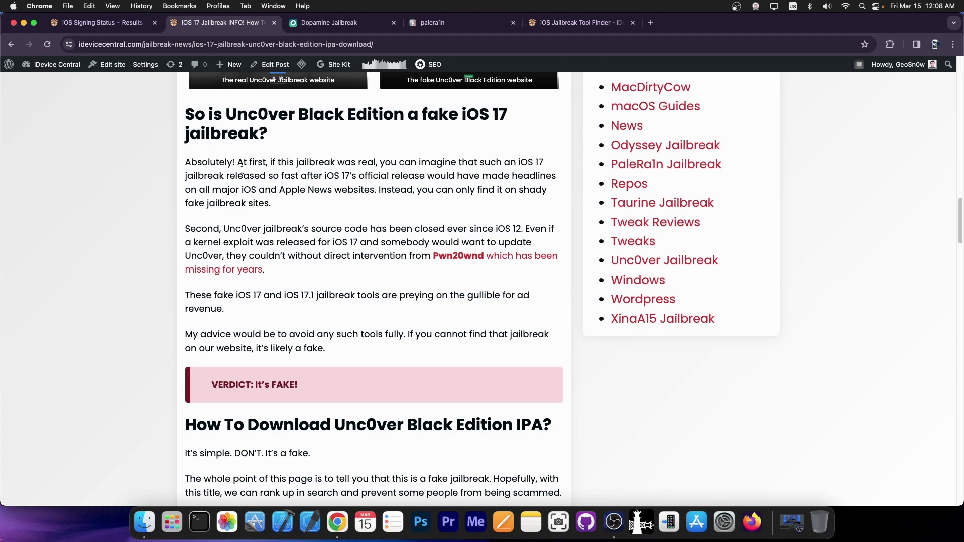
scroll(230, 187, "down", 3)
scroll(230, 187, "down", 4)
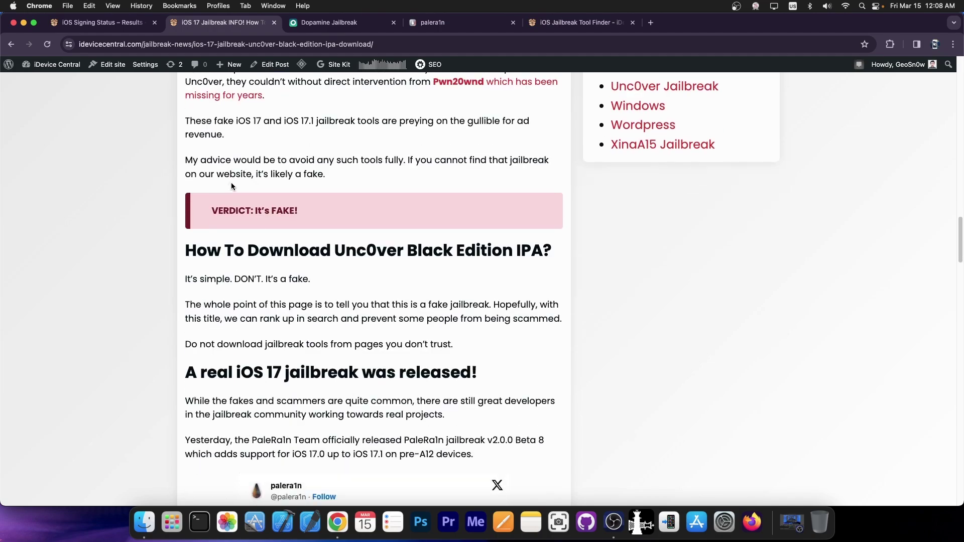
scroll(231, 183, "down", 4)
scroll(238, 185, "up", 3)
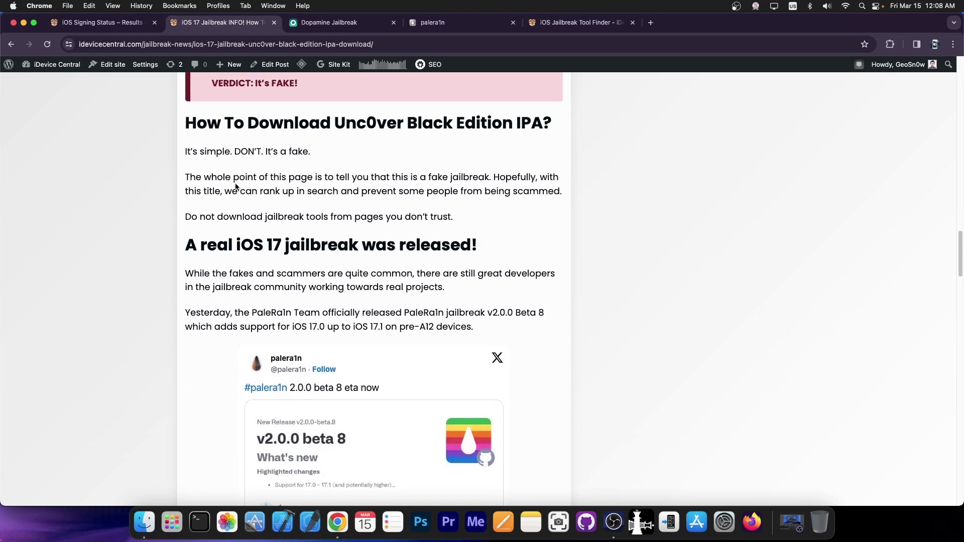
scroll(354, 131, "up", 2)
scroll(353, 132, "up", 8)
scroll(350, 128, "up", 5)
scroll(348, 126, "up", 4)
Return to the iOS Jailbreak Tool Finder tab with Super+5.
key("super+5")
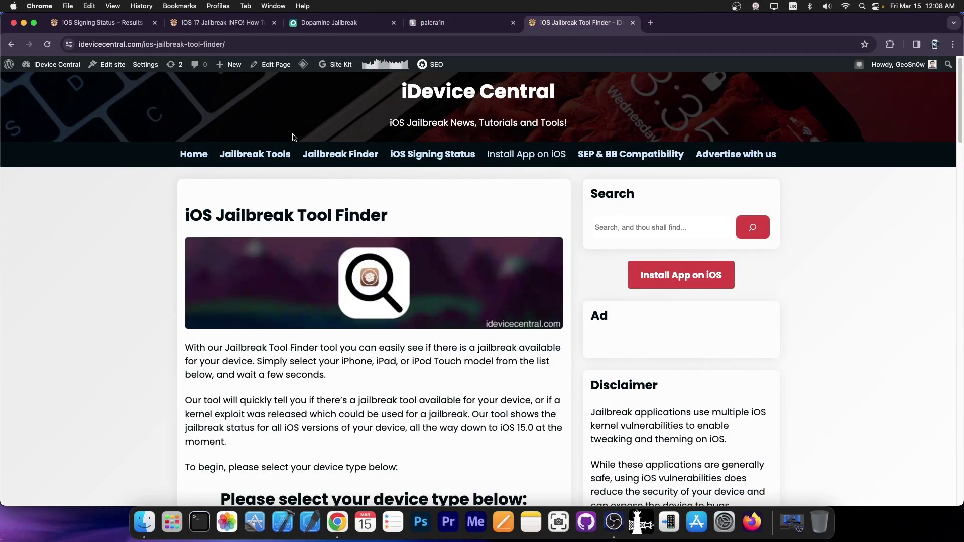
Run Jailbreak Finder for iPhone 15 Pro (iPhone16,1), showing no tools for iOS 17.0–17.4.
left_click(343, 160)
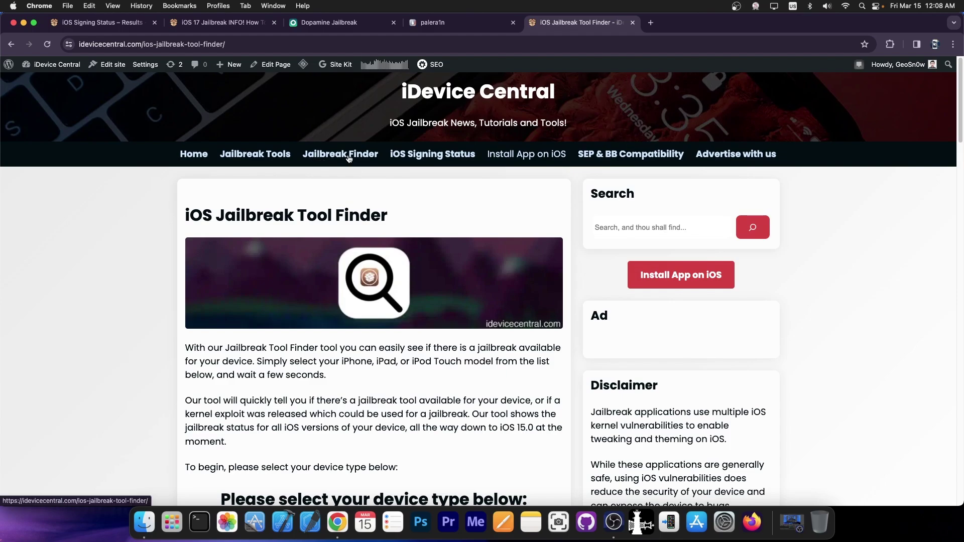
scroll(349, 155, "down", 2)
scroll(393, 182, "down", 5)
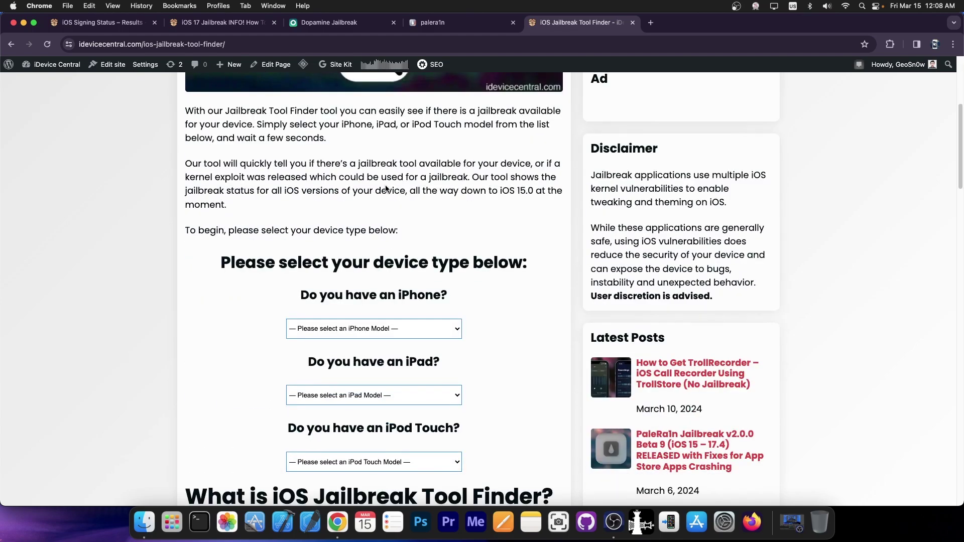
scroll(391, 195, "down", 5)
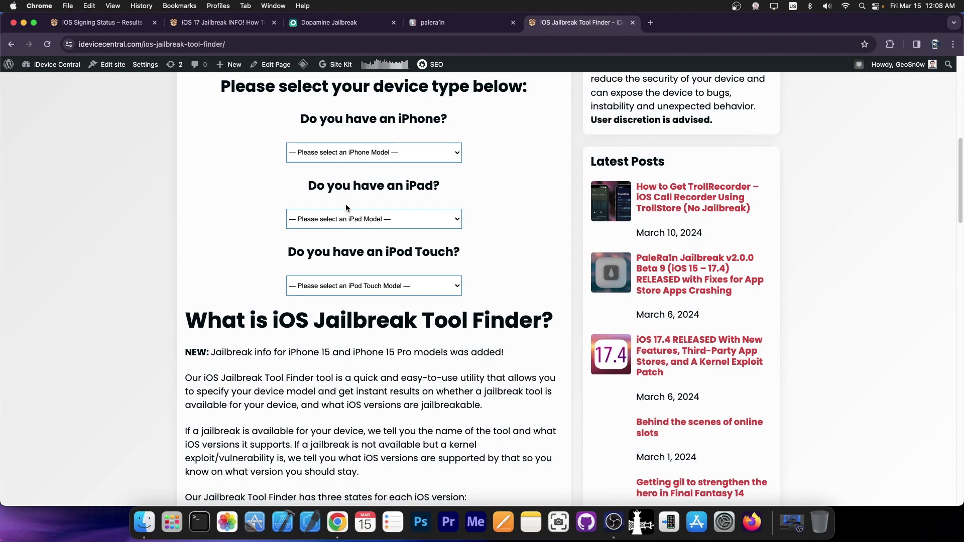
left_click(401, 154)
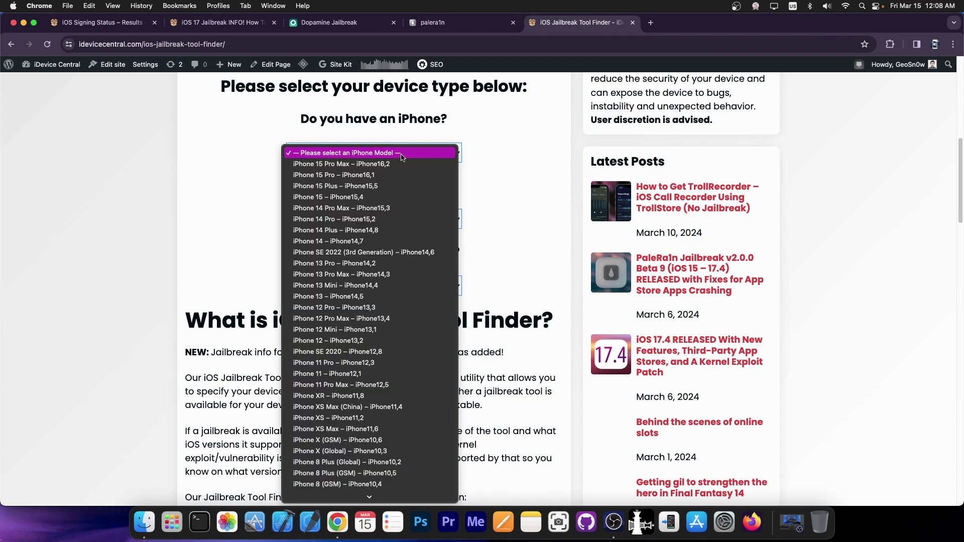
left_click(370, 175)
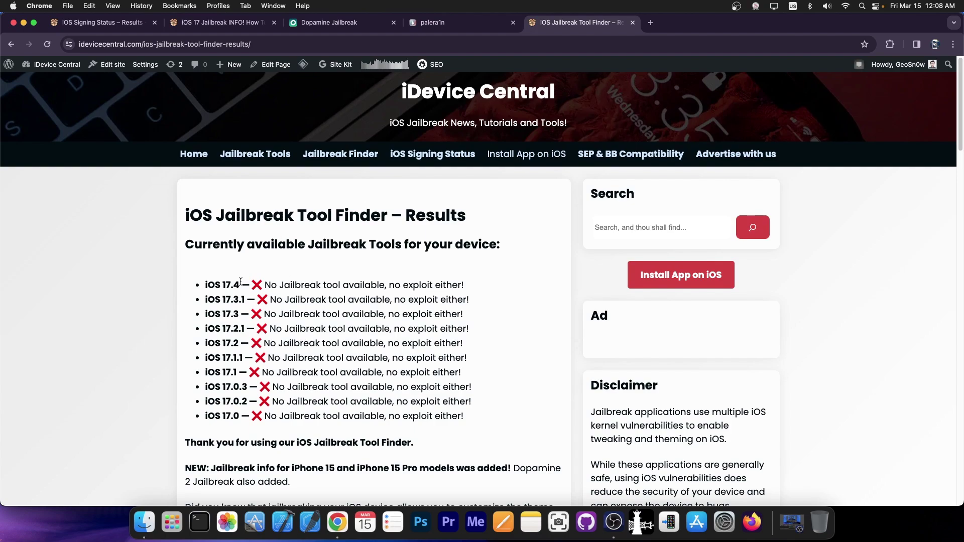
scroll(306, 282, "down", 2)
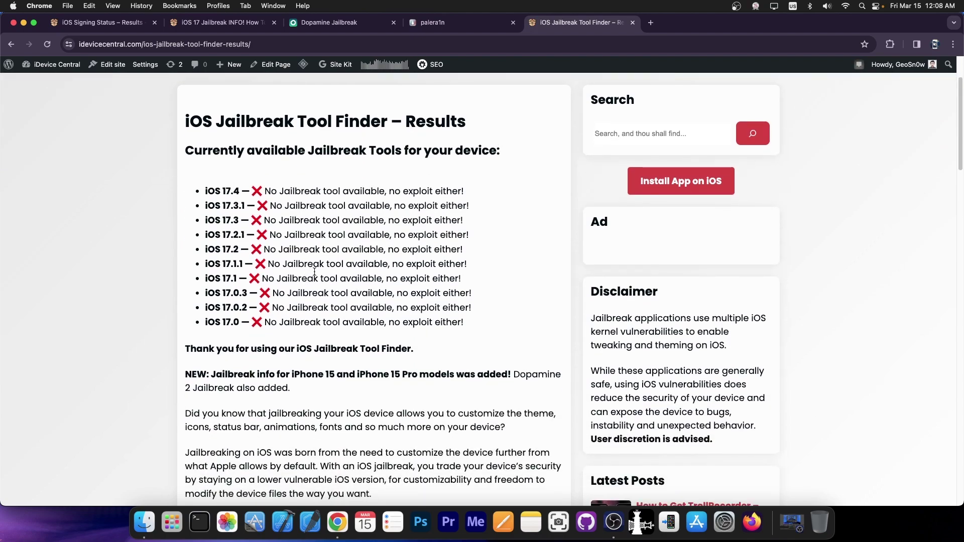
scroll(315, 273, "up", 2)
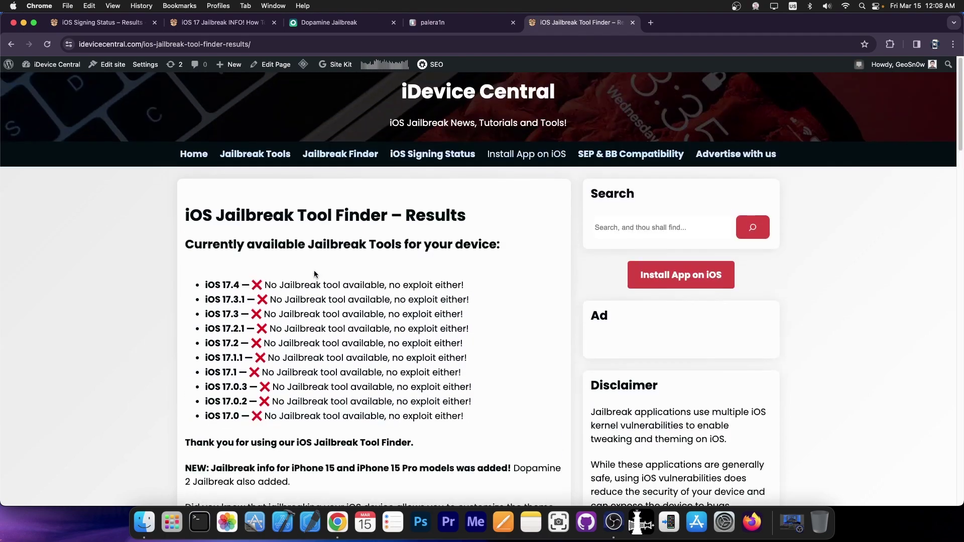
Run Jailbreak Finder for iPhone 14 to list its available jailbreaks.
left_click(361, 159)
scroll(284, 345, "down", 5)
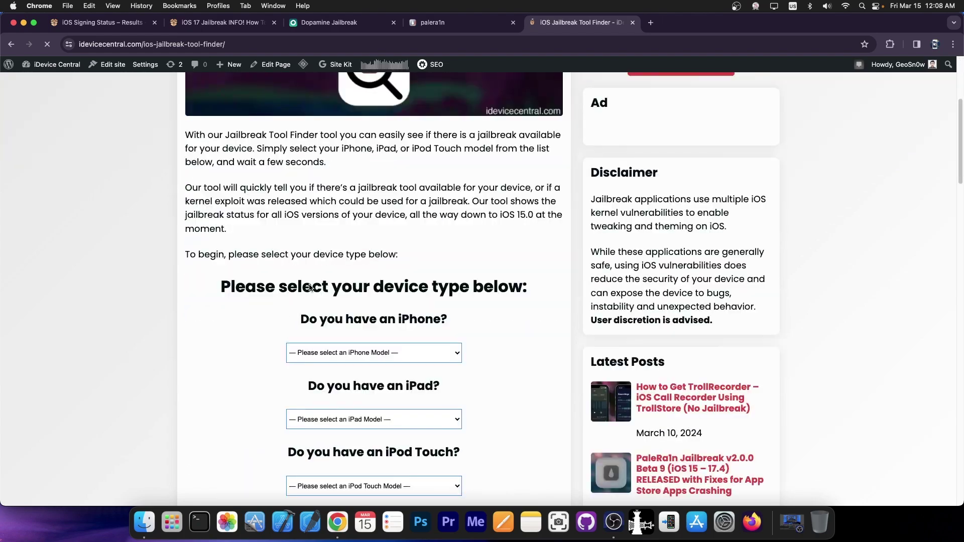
left_click(343, 353)
left_click(348, 343)
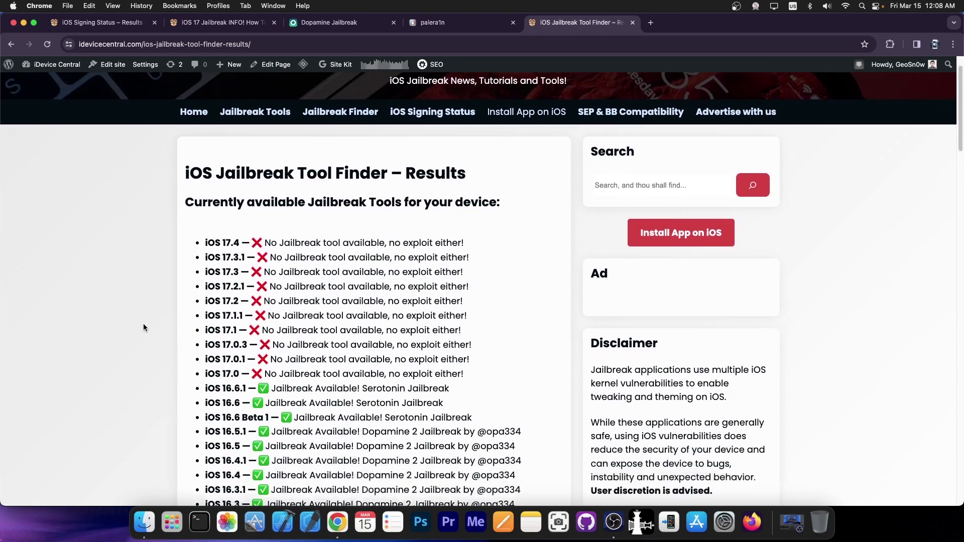
scroll(150, 322, "down", 5)
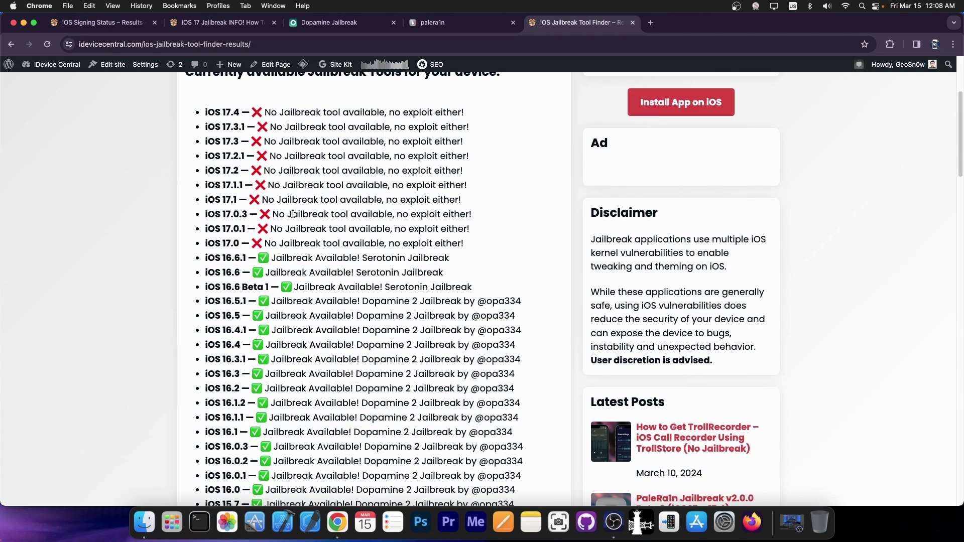
scroll(288, 222, "down", 2)
scroll(288, 223, "down", 2)
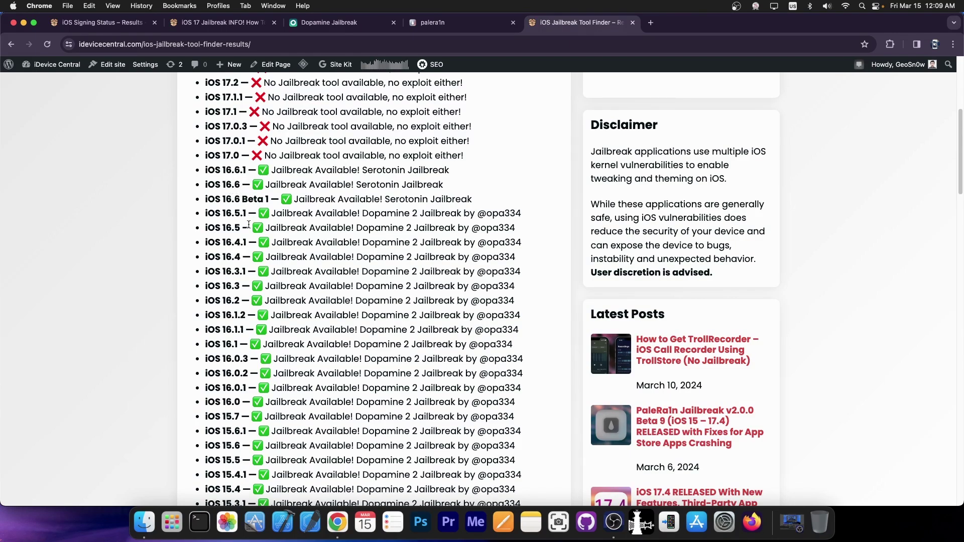
Highlight the Dopamine 2 entries for iOS 15–16.5.1, then view the Dopamine Jailbreak page.
left_click_drag(220, 229, 269, 384)
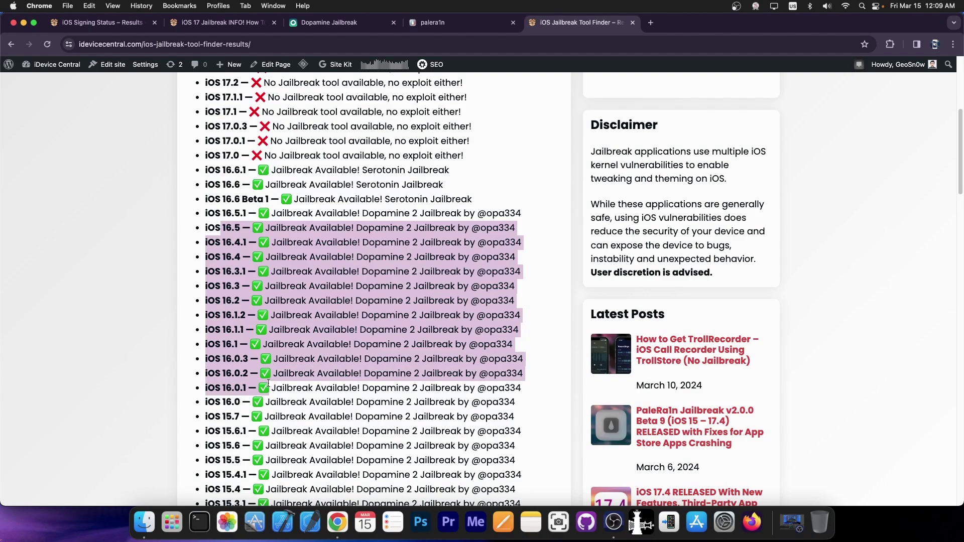
left_click_drag(268, 384, 270, 447)
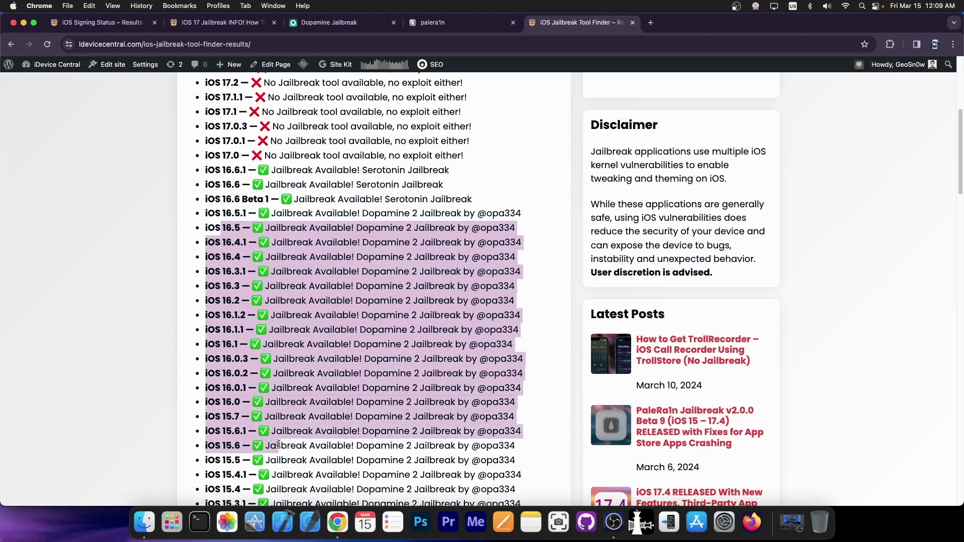
left_click(417, 237)
left_click(355, 23)
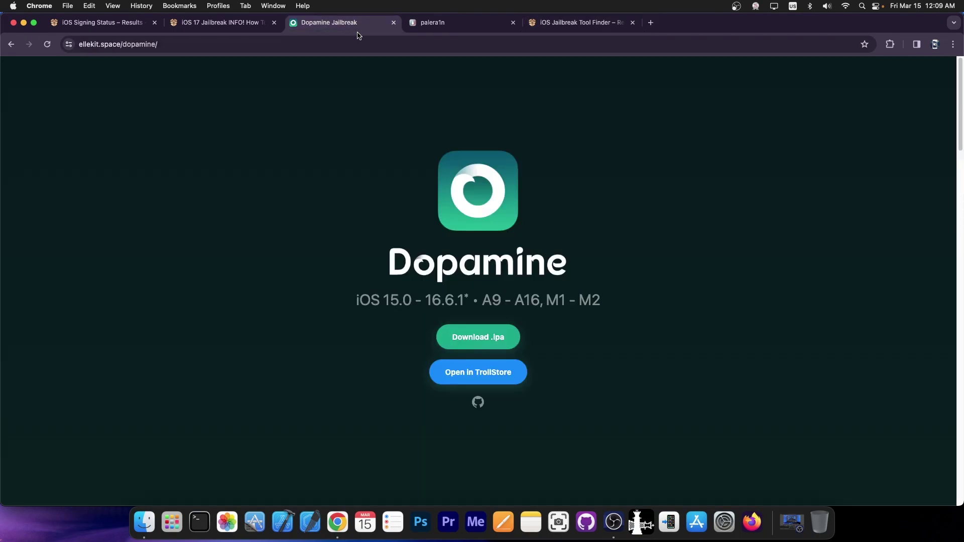
Glance at finder results, the iDevice Central homepage and the Unc0ver article, then minimize Chrome.
left_click(576, 22)
scroll(454, 197, "down", 3)
scroll(454, 197, "up", 10)
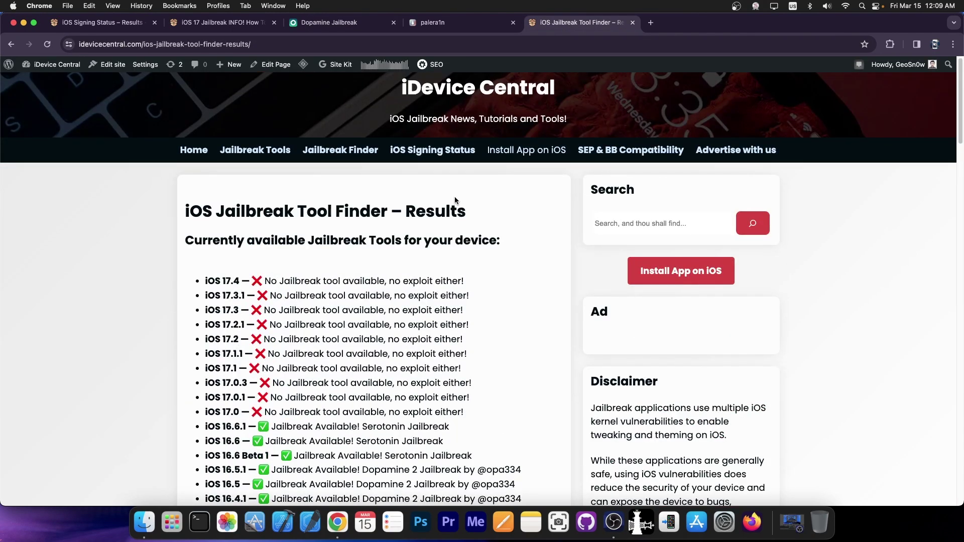
left_click(451, 94)
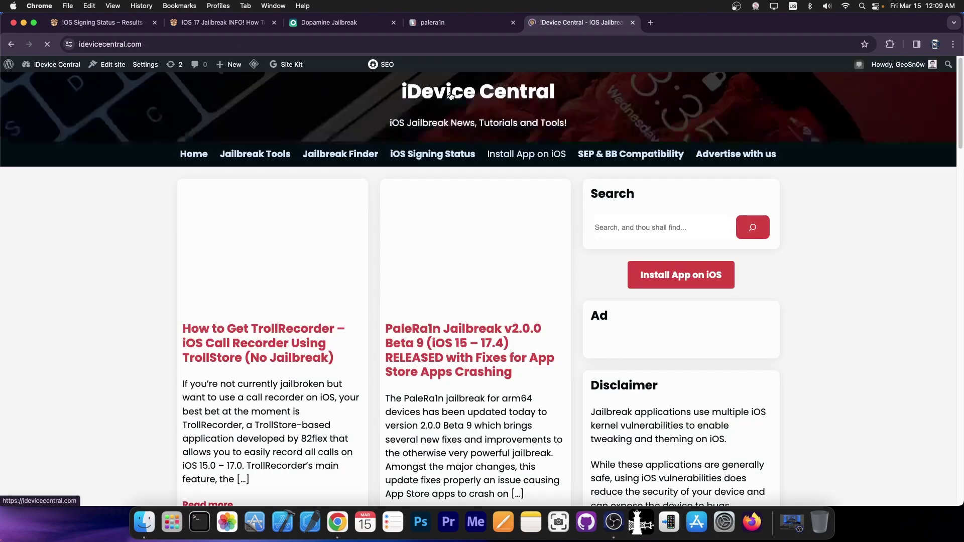
left_click(219, 22)
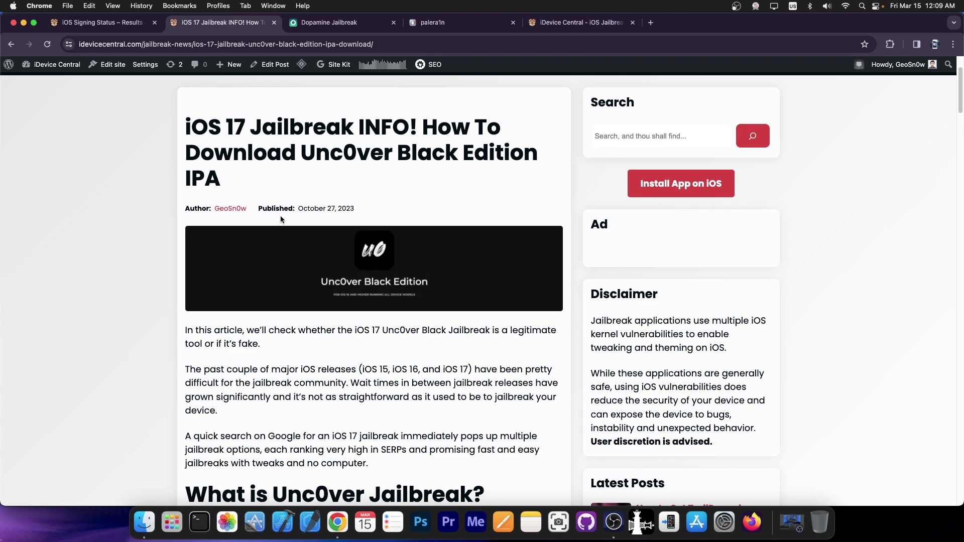
scroll(279, 187, "up", 4)
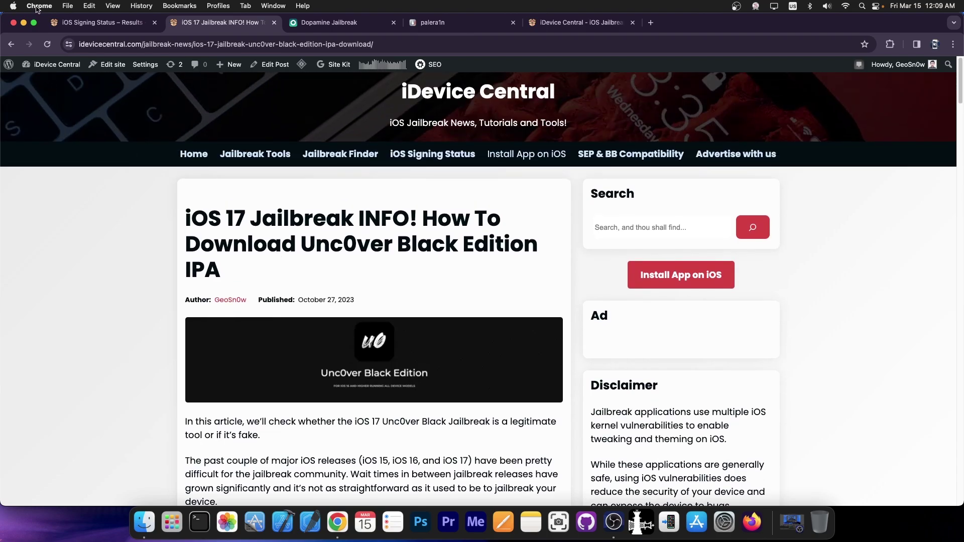
left_click(23, 23)
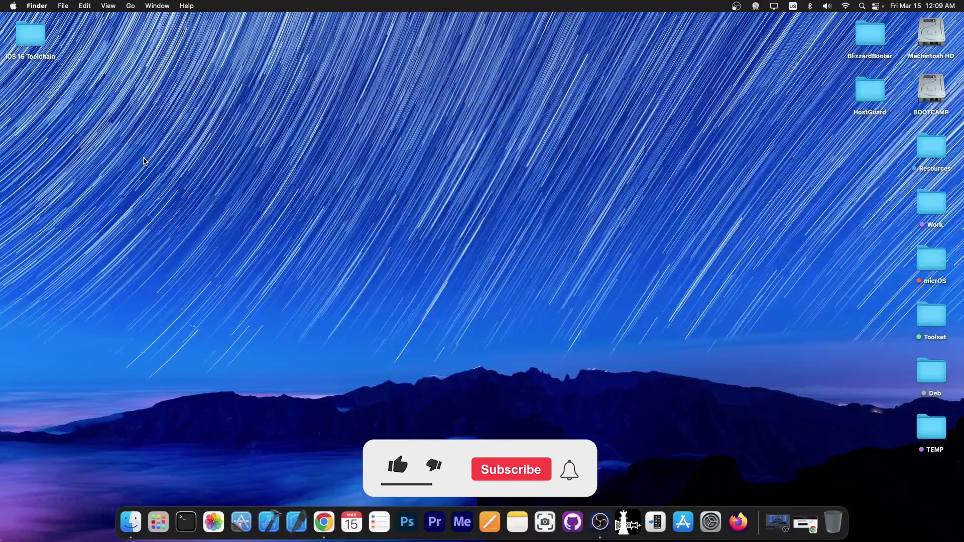